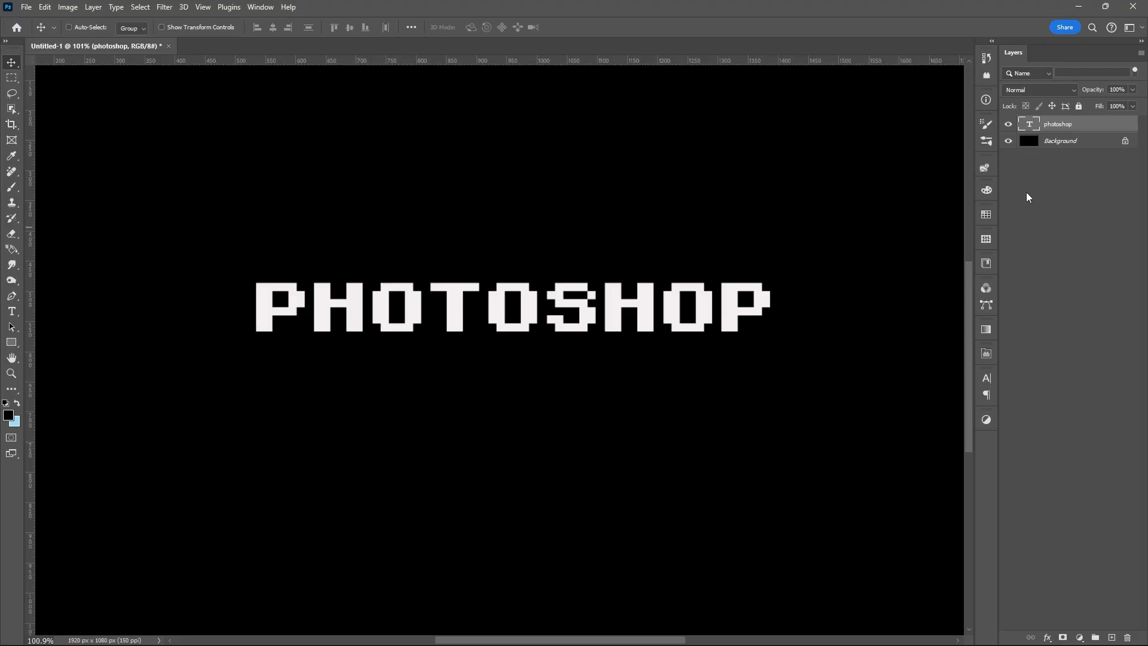
- Convert the PHOTOSHOP text layer to a smart object and rotate it 90° clockwise
{"action": "right_click", "coordinate": [1107, 123]}
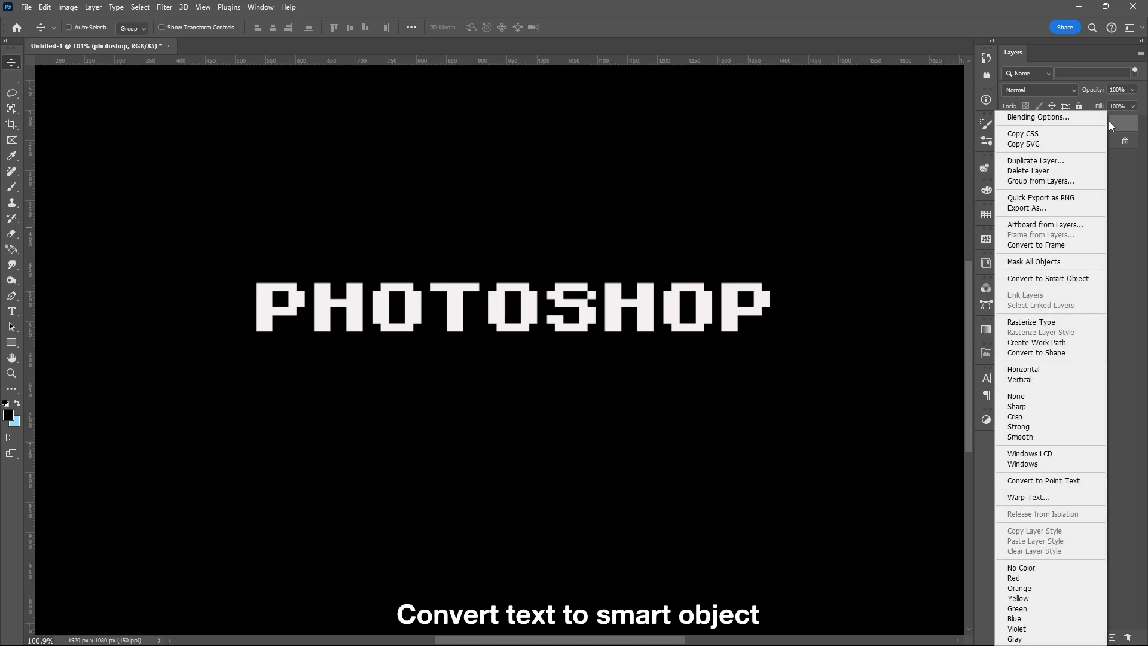
{"action": "left_click", "coordinate": [1084, 279]}
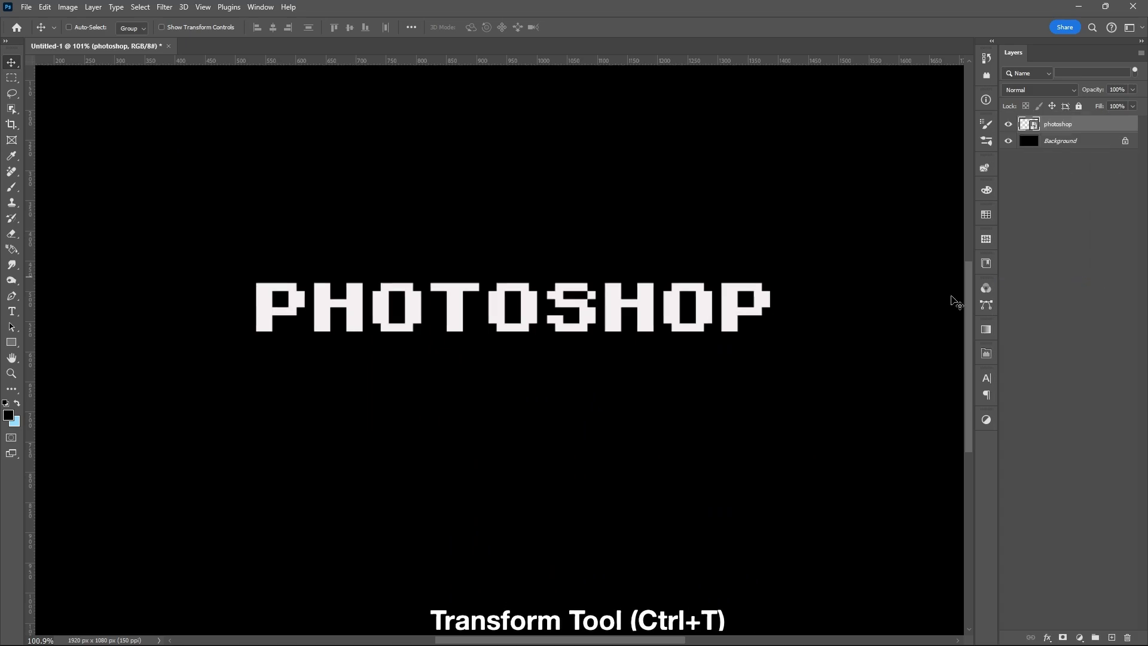
{"action": "key", "text": "ctrl+t"}
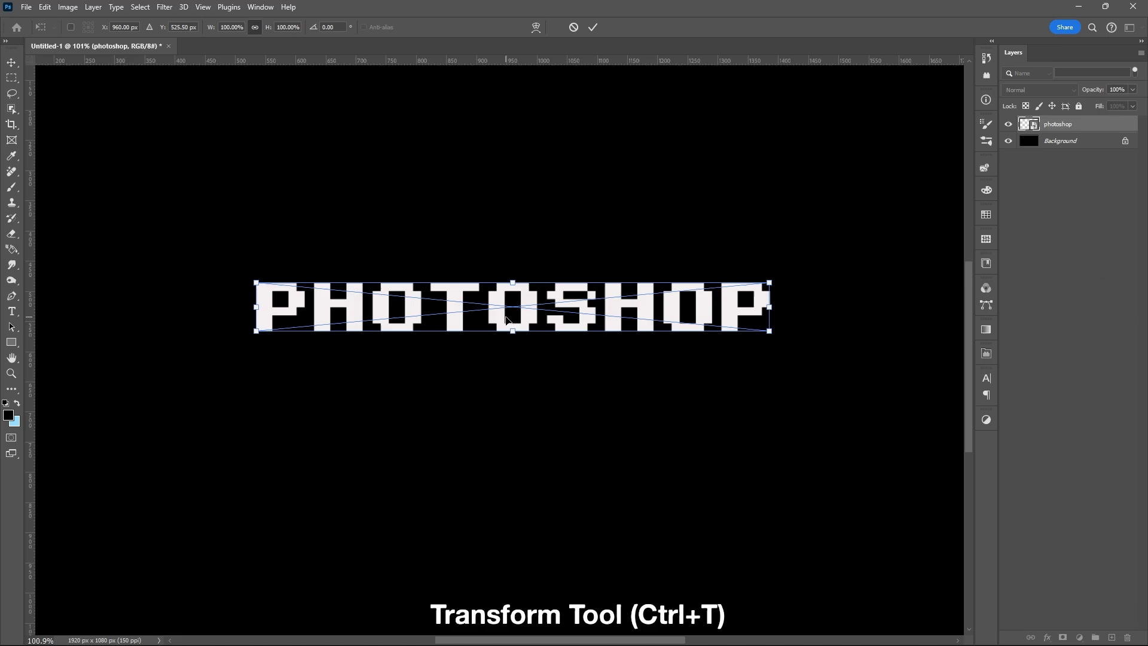
{"action": "right_click", "coordinate": [506, 319]}
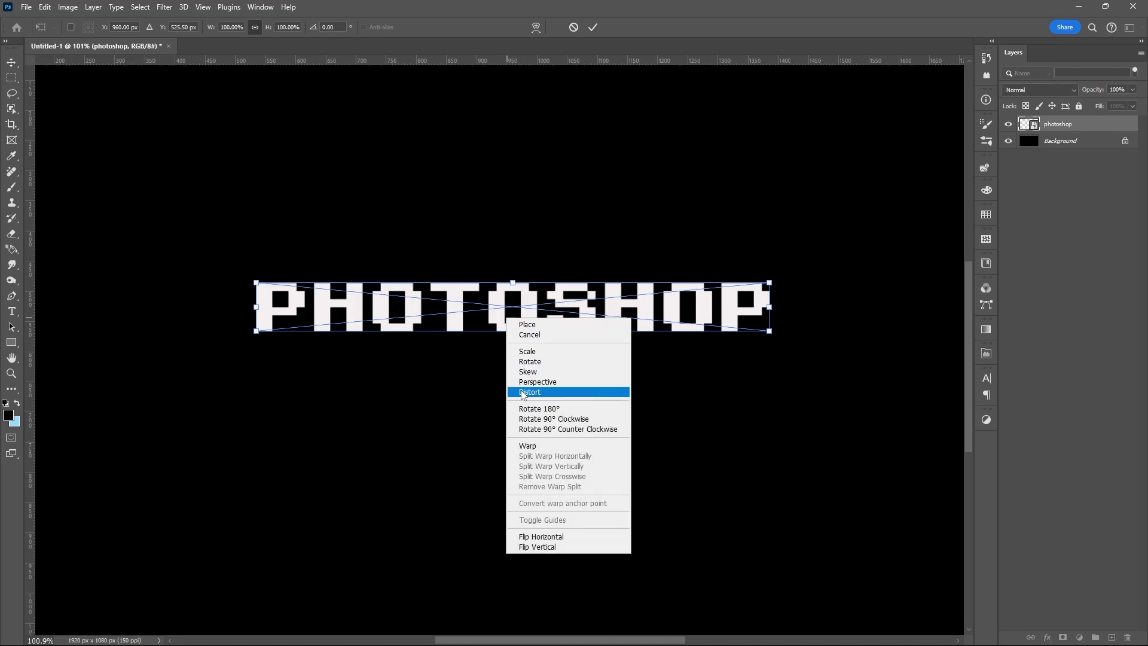
{"action": "left_click", "coordinate": [528, 420]}
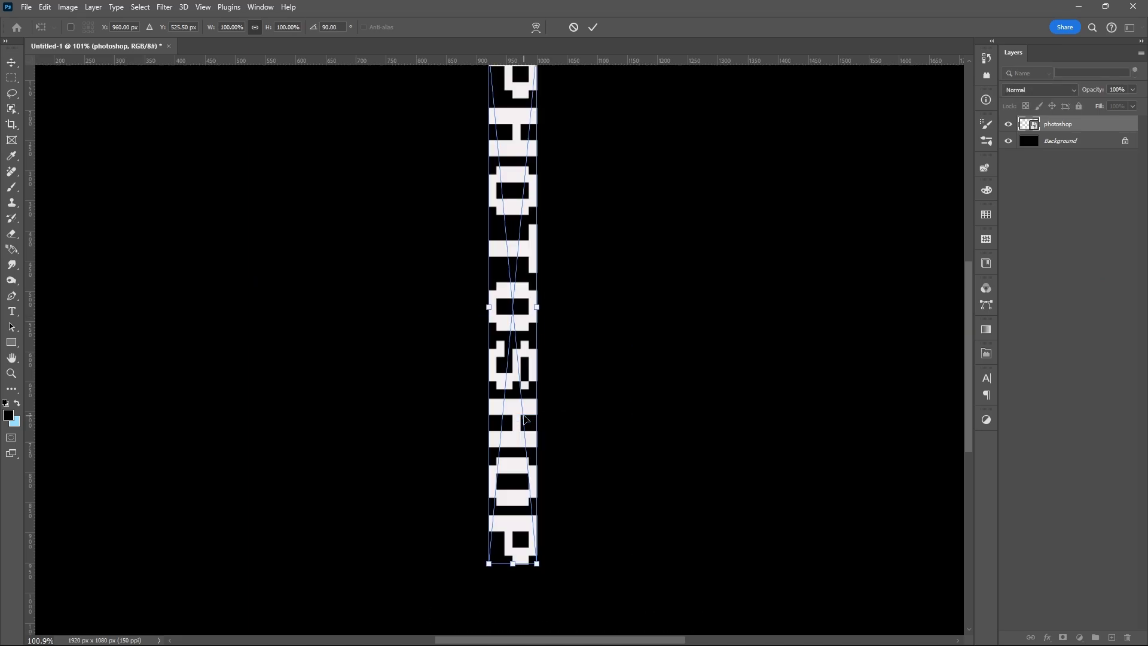
{"action": "scroll", "coordinate": [525, 419], "scroll_direction": "up", "scroll_amount": 2}
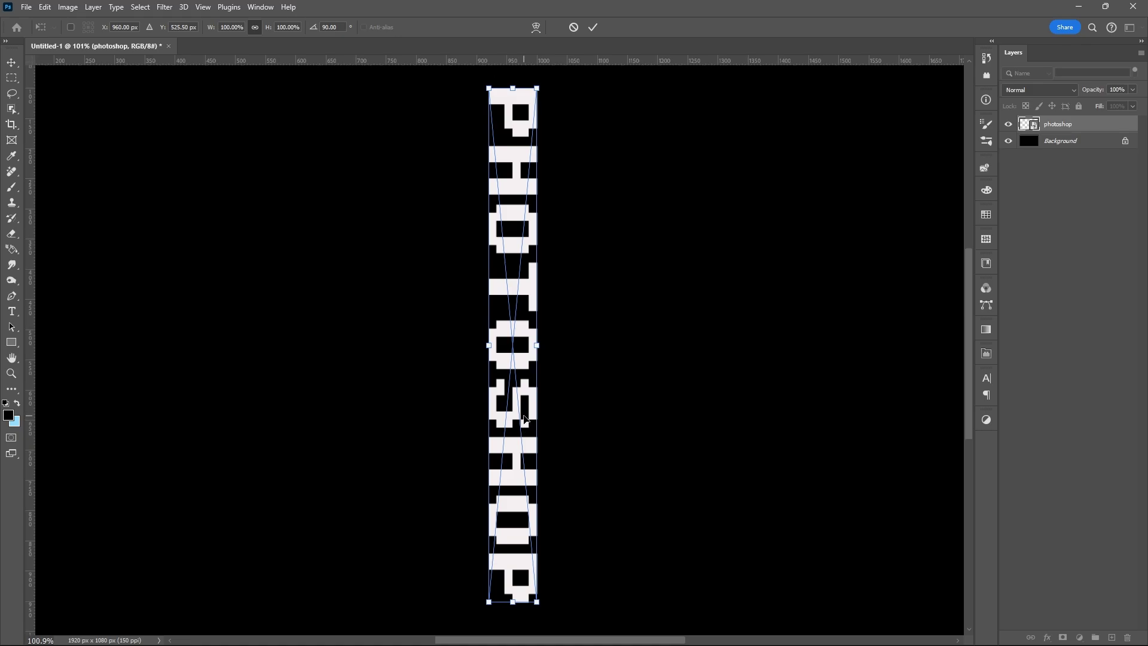
{"action": "key", "text": "Return"}
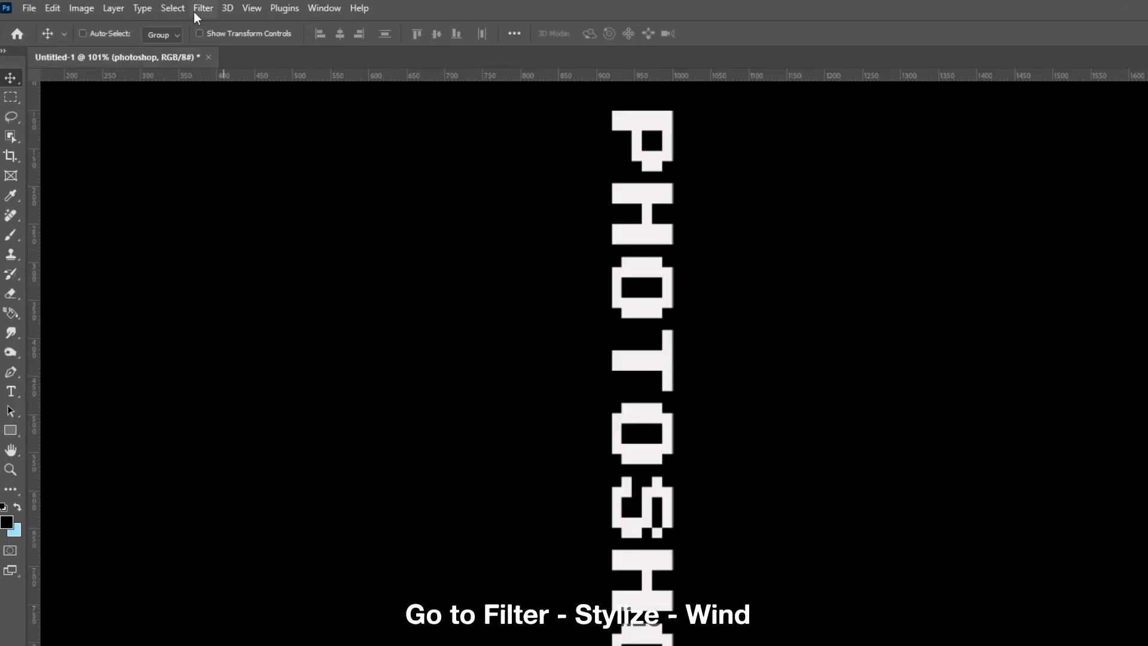
- Apply the Wind filter (Wind, From the Left) four times to the vertical text
{"action": "left_click", "coordinate": [201, 7]}
{"action": "mouse_move", "coordinate": [242, 304]}
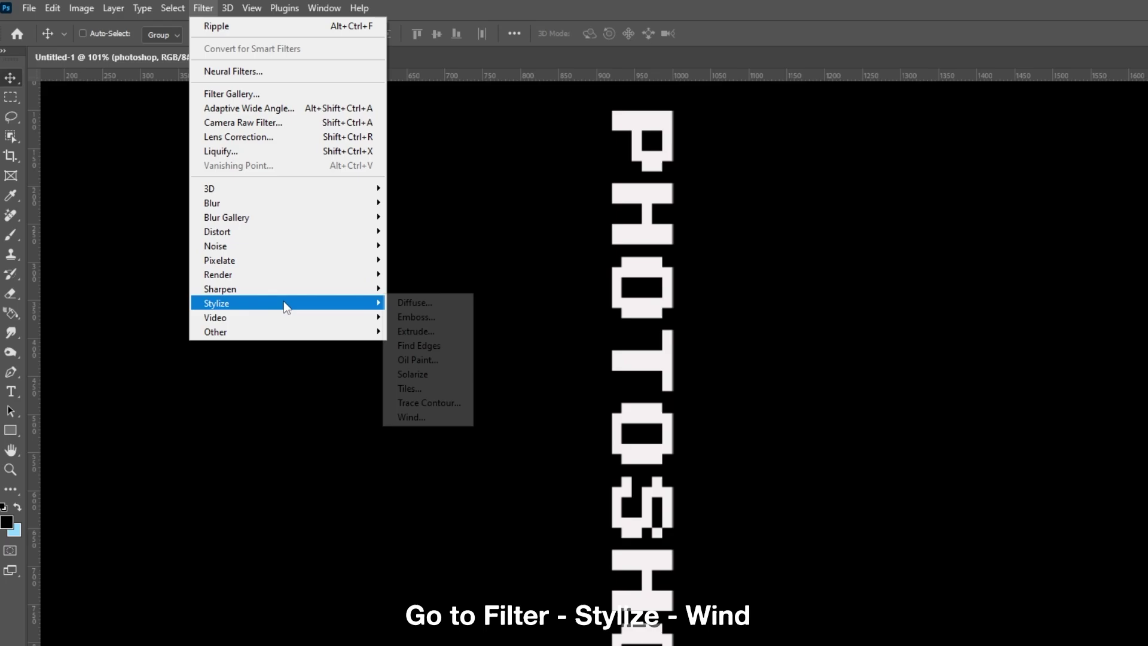
{"action": "left_click", "coordinate": [414, 416]}
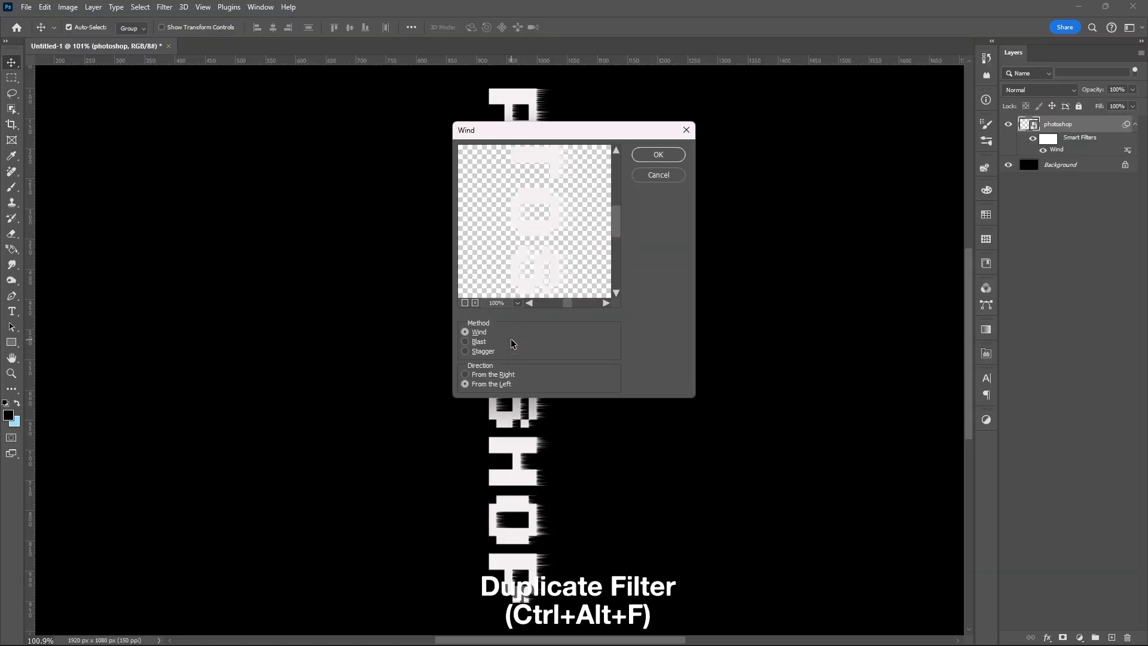
{"action": "key", "text": "Return"}
{"action": "key", "text": "ctrl+alt+f"}
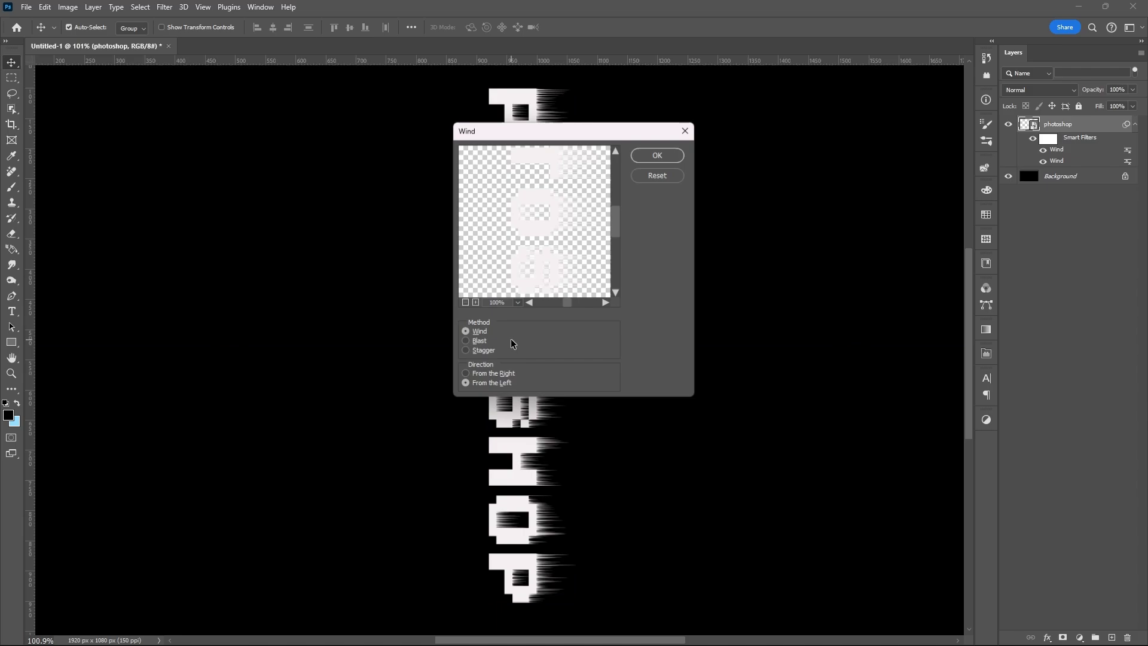
{"action": "key", "text": "Return"}
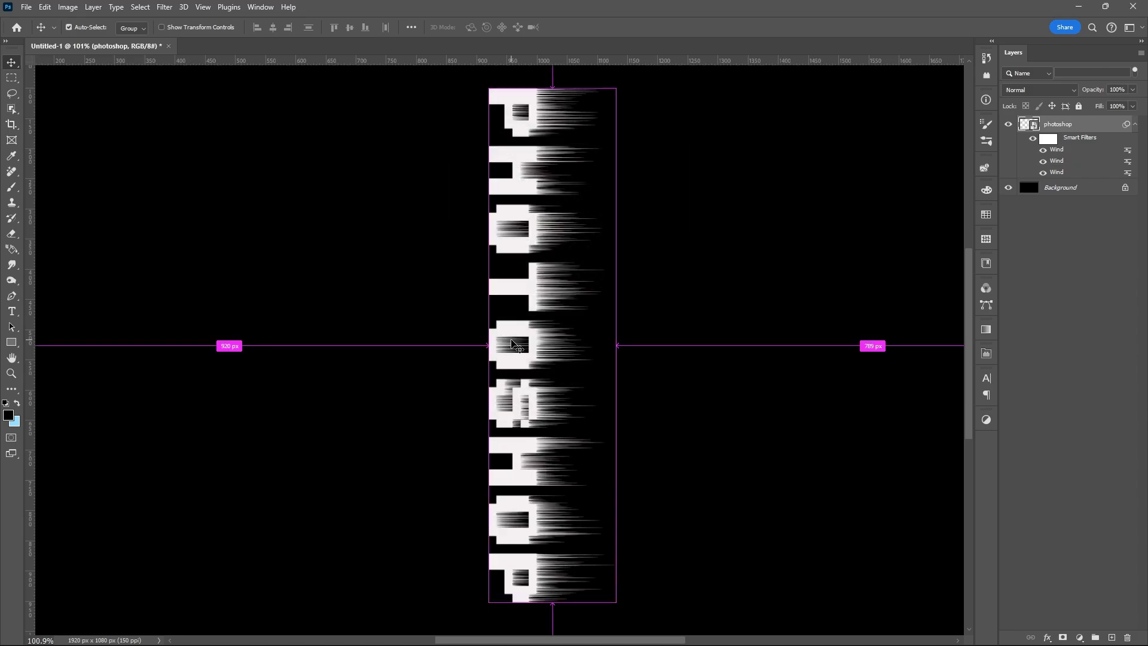
{"action": "key", "text": "ctrl+alt+f"}
{"action": "key", "text": "Return"}
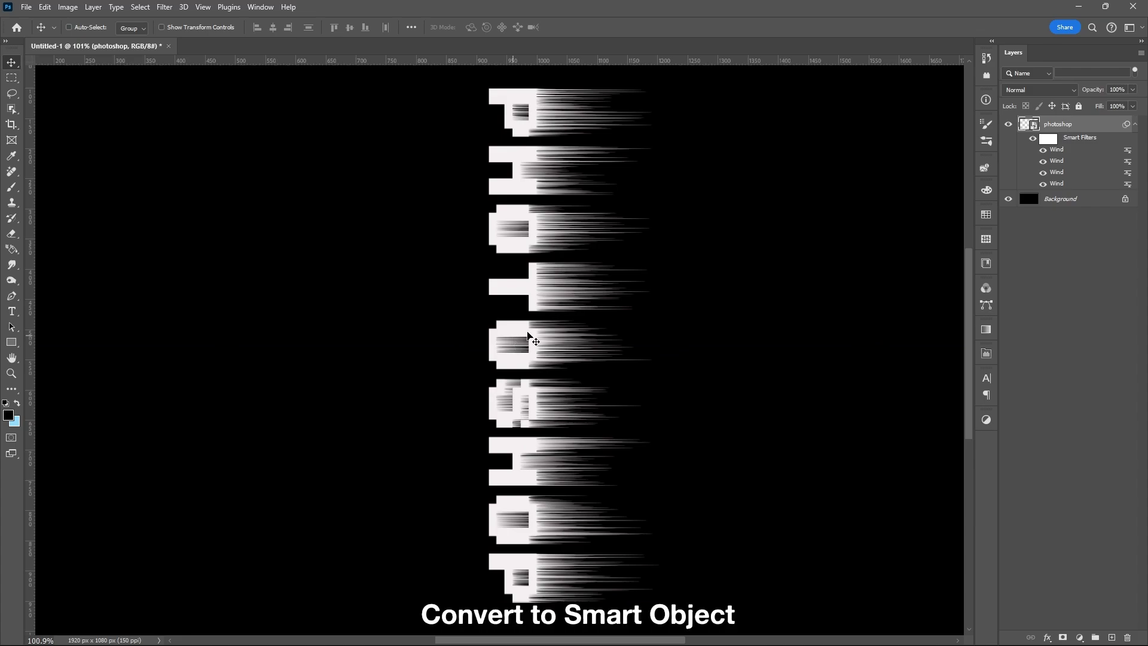
- Wrap the wind-streaked layer in a new smart object and rotate it 90° counter-clockwise
{"action": "right_click", "coordinate": [1080, 128]}
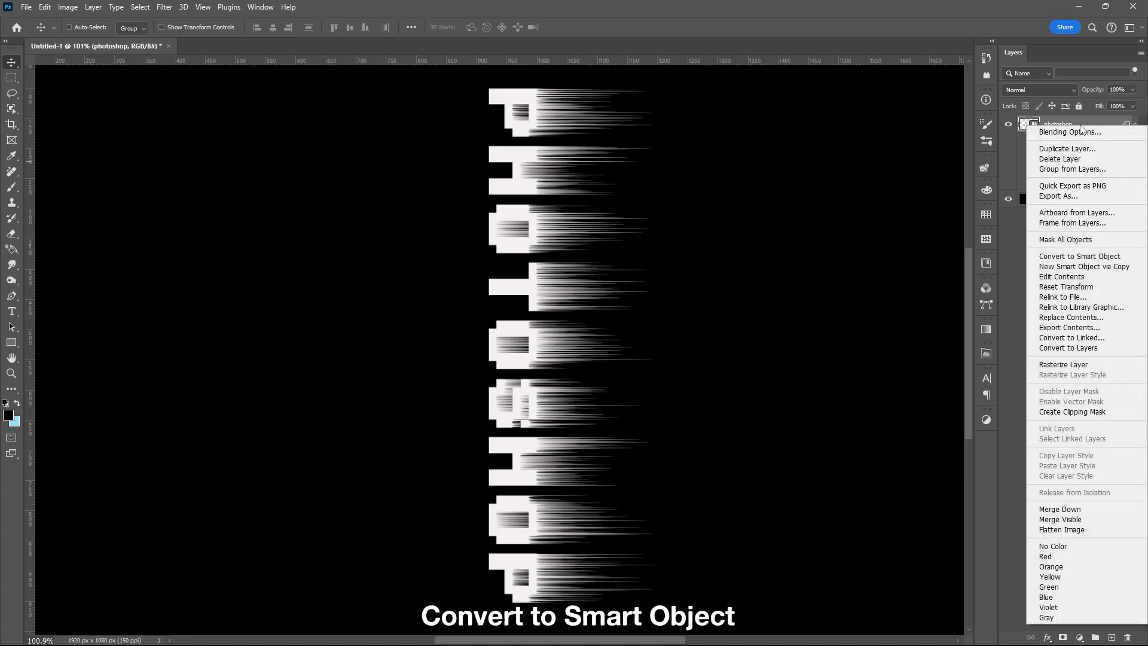
{"action": "left_click", "coordinate": [1081, 255]}
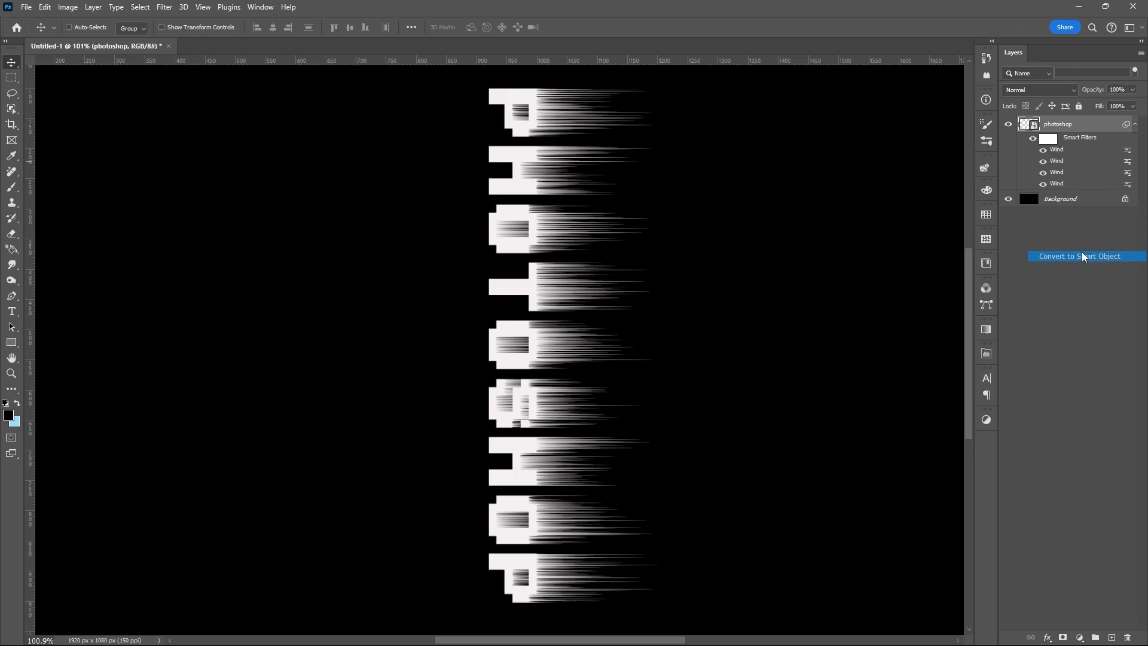
{"action": "key", "text": "ctrl+t"}
{"action": "right_click", "coordinate": [547, 323]}
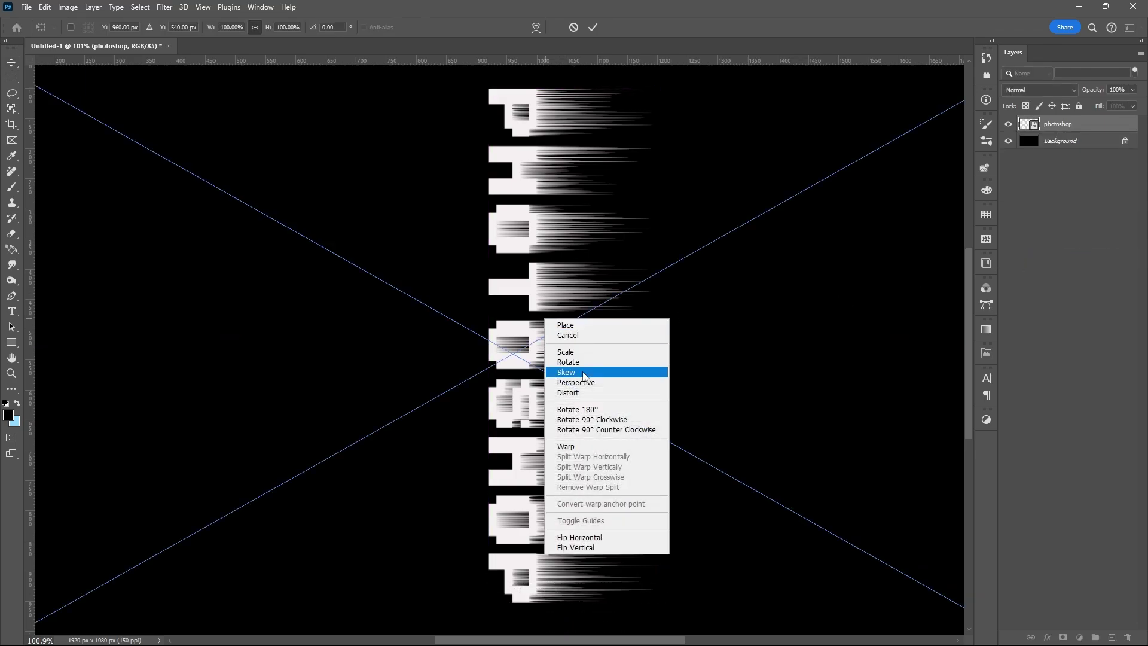
{"action": "left_click", "coordinate": [594, 431]}
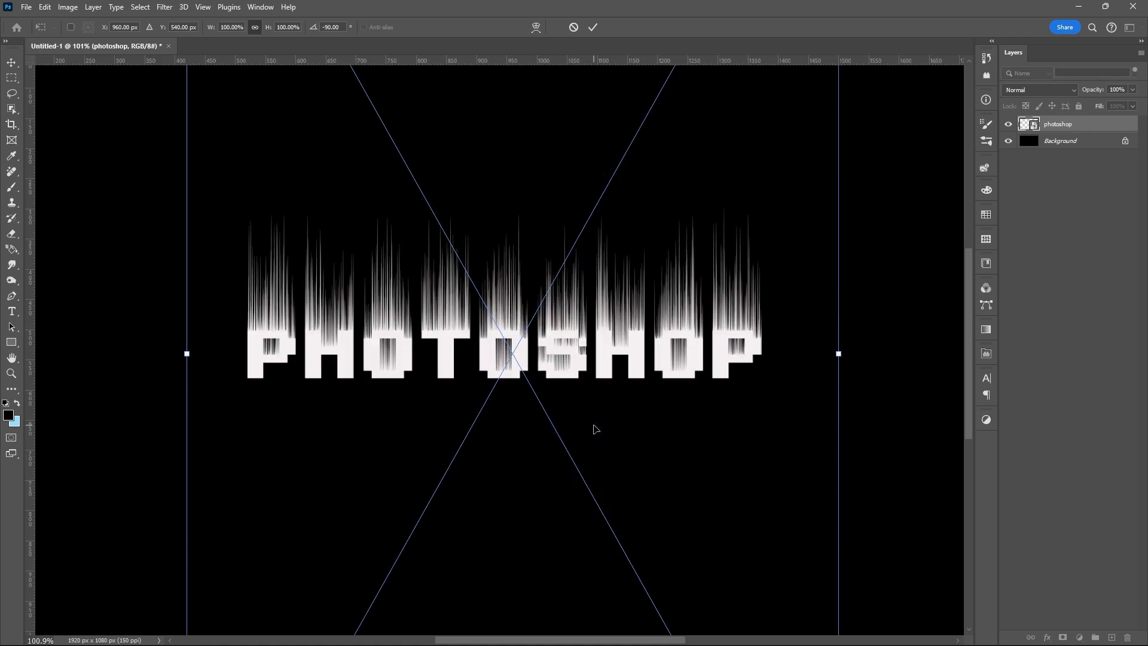
{"action": "key", "text": "Return"}
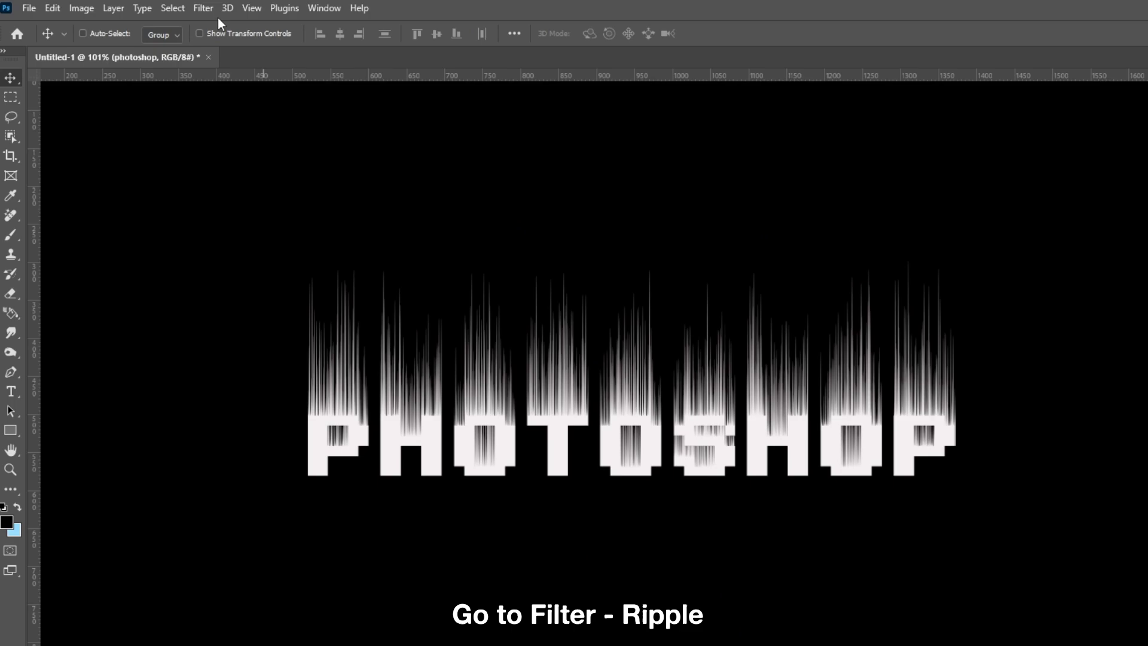
- Add a Ripple smart filter at 50% Amount, Medium Size, and target its filter mask
{"action": "left_click", "coordinate": [209, 9]}
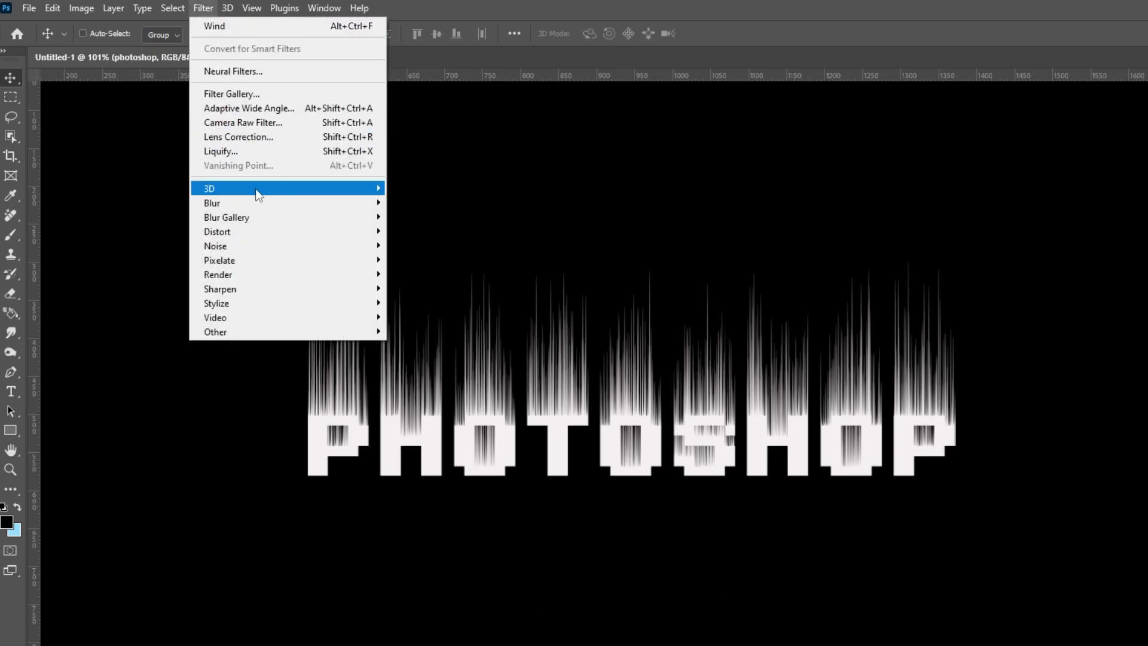
{"action": "mouse_move", "coordinate": [217, 232]}
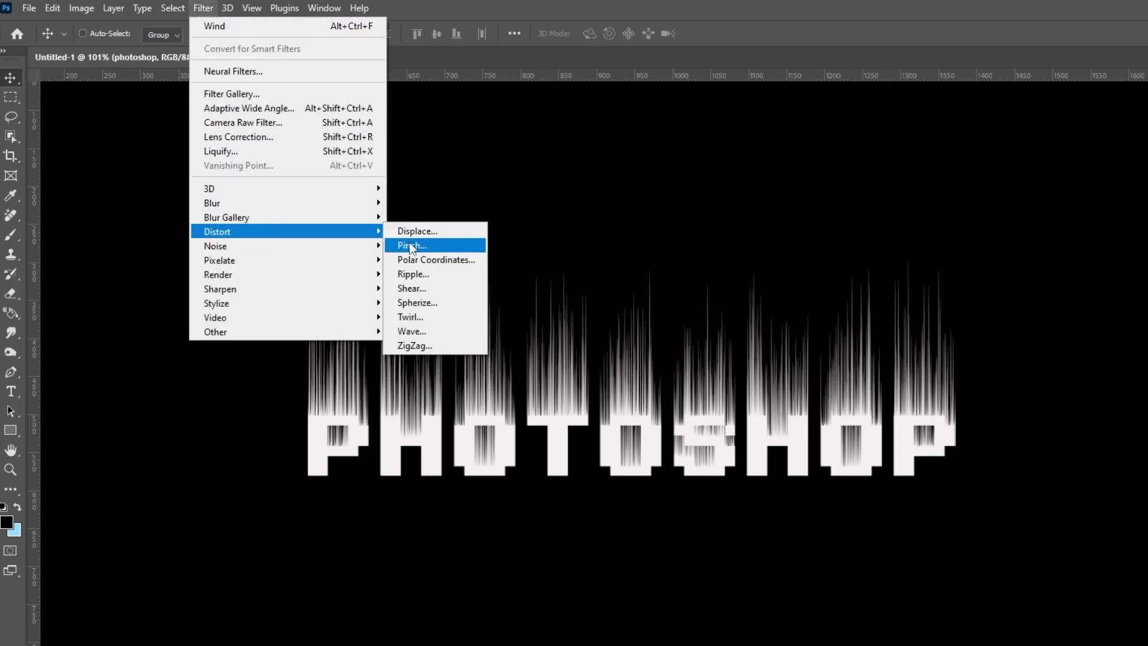
{"action": "left_click", "coordinate": [424, 278]}
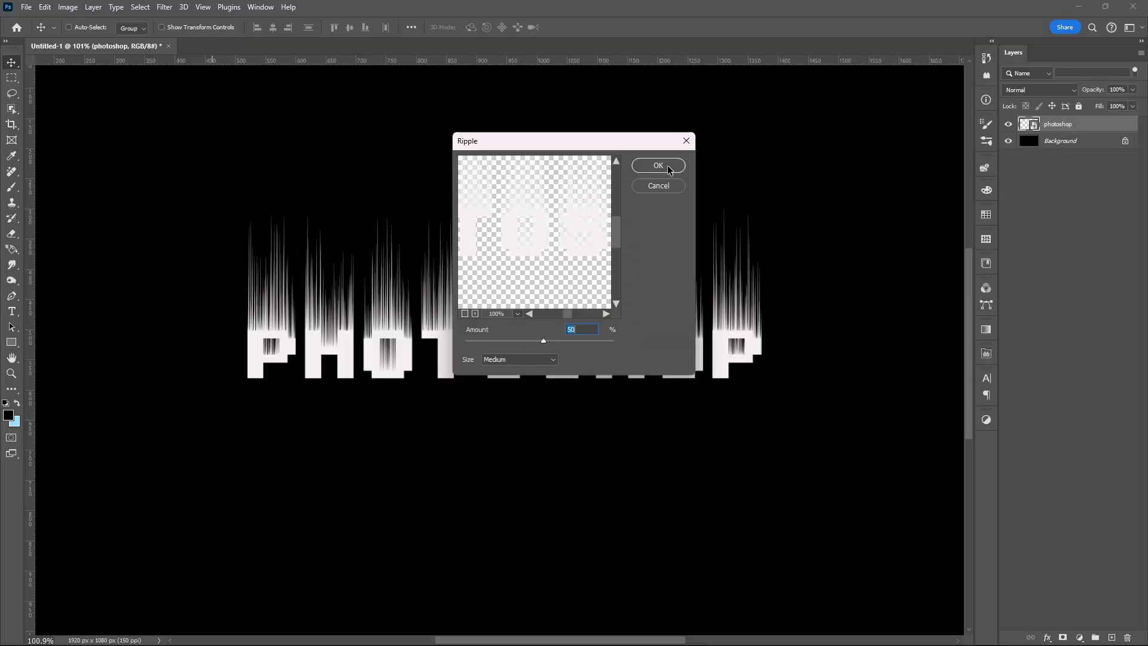
{"action": "left_click", "coordinate": [668, 170]}
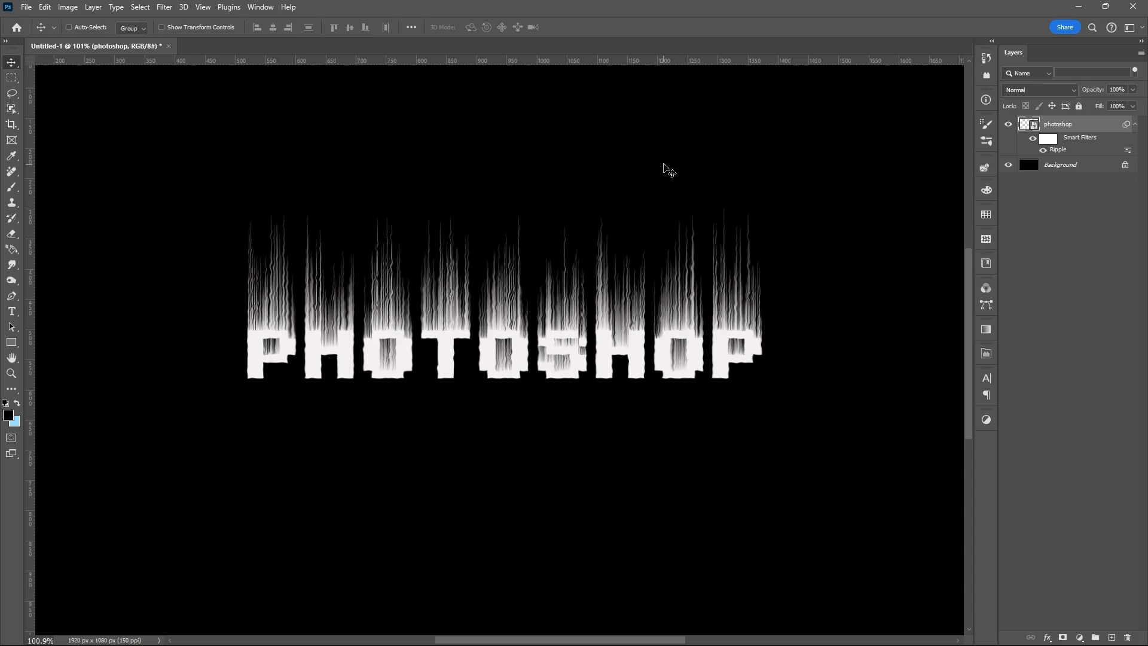
{"action": "left_click", "coordinate": [1053, 143]}
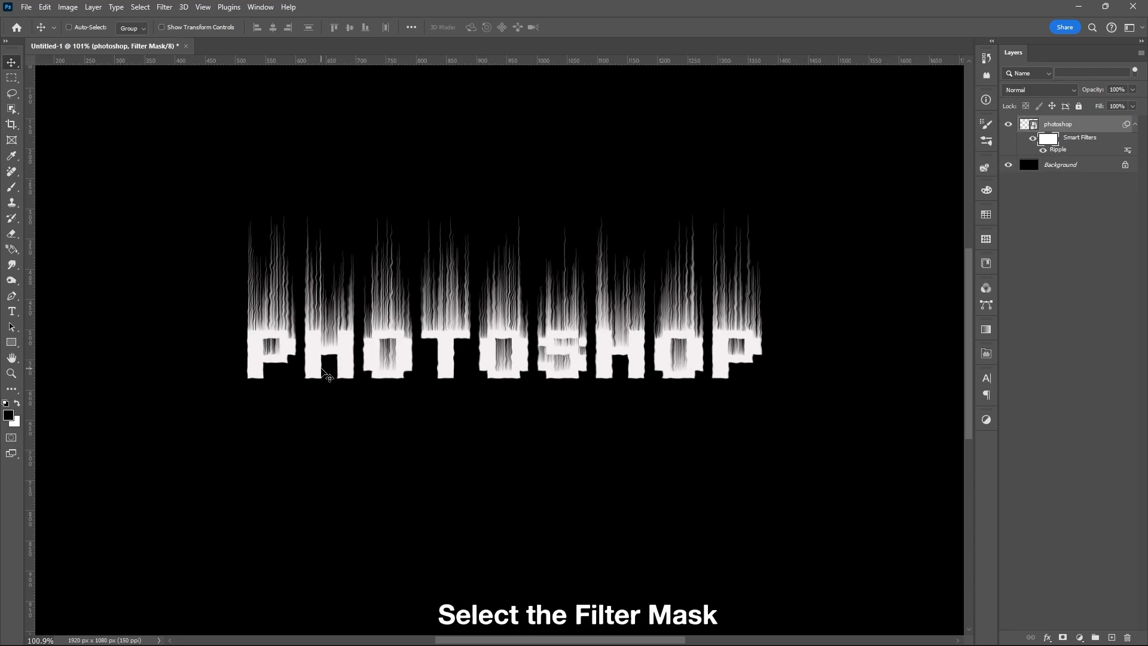
- Brush black on the Ripple filter mask along the bottoms of the letters
{"action": "key", "text": "b"}
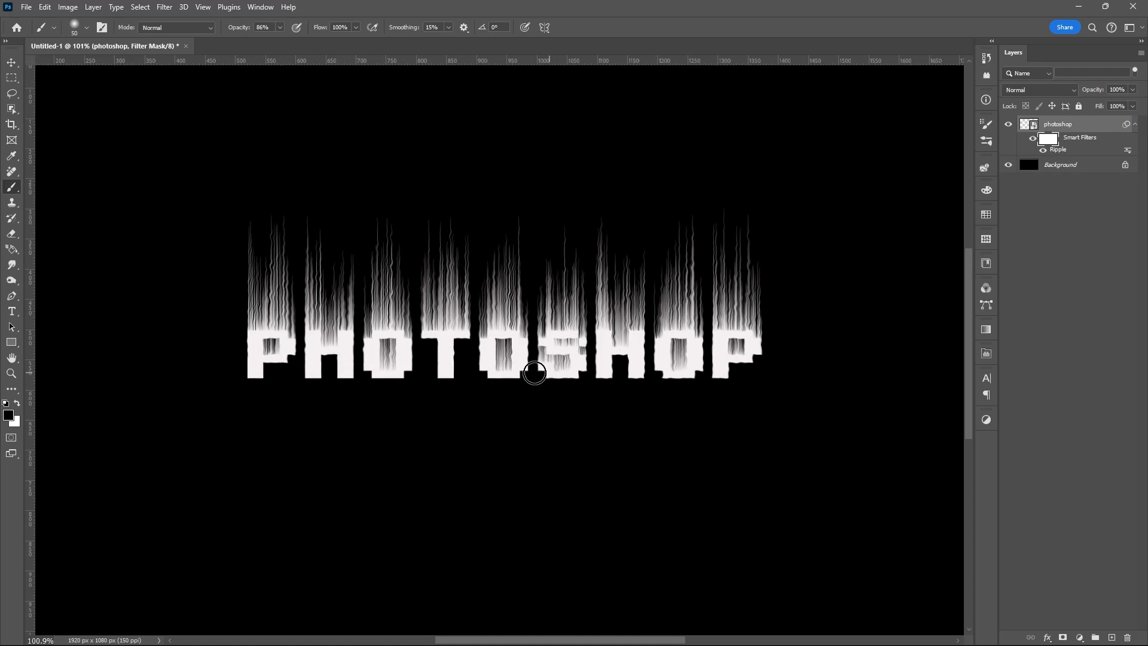
{"action": "left_click_drag", "start_coordinate": [591, 366], "coordinate": [751, 372]}
{"action": "key", "text": "v"}
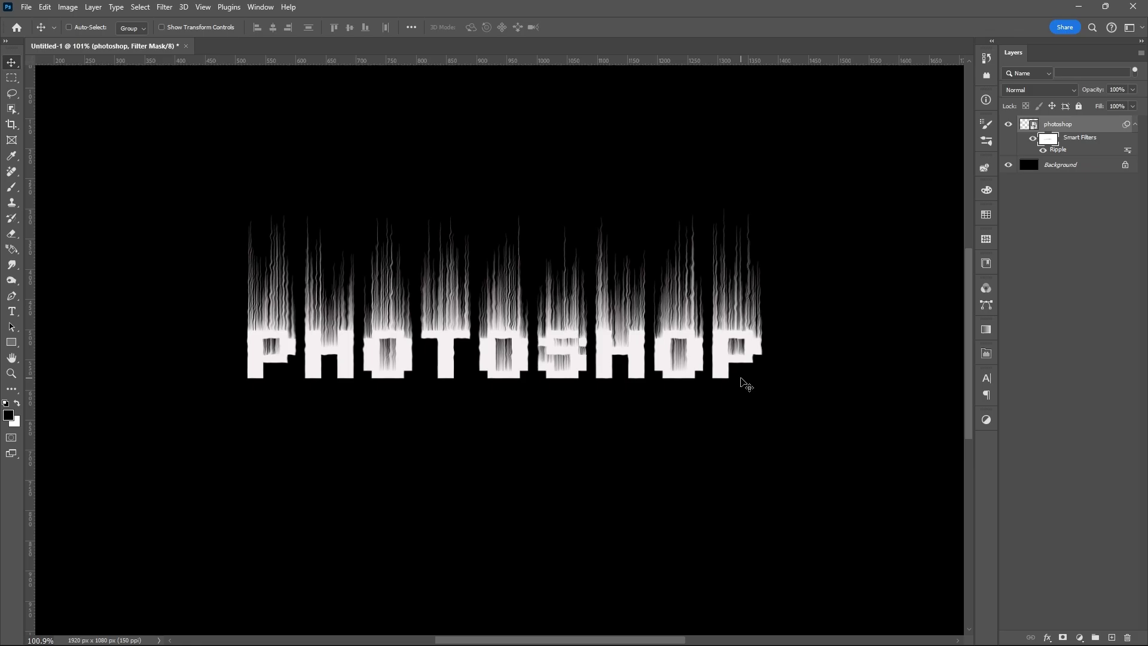
- Create a Gradient Fill layer with Scale 20 and a pink-peach preset
{"action": "left_click", "coordinate": [1079, 636]}
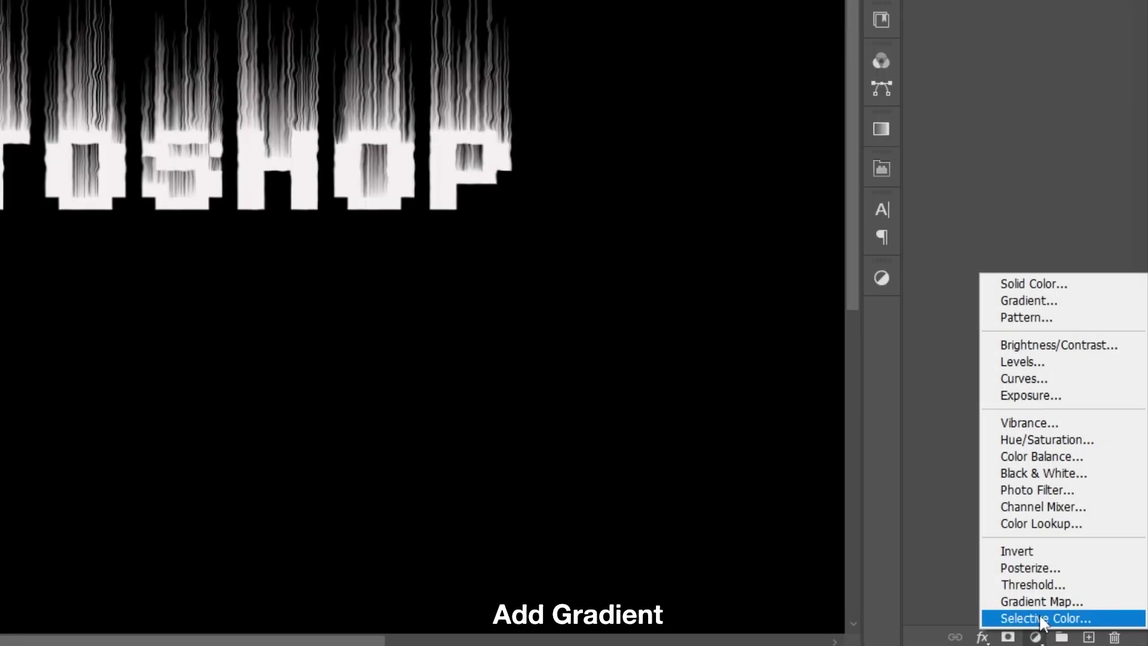
{"action": "left_click", "coordinate": [1031, 301]}
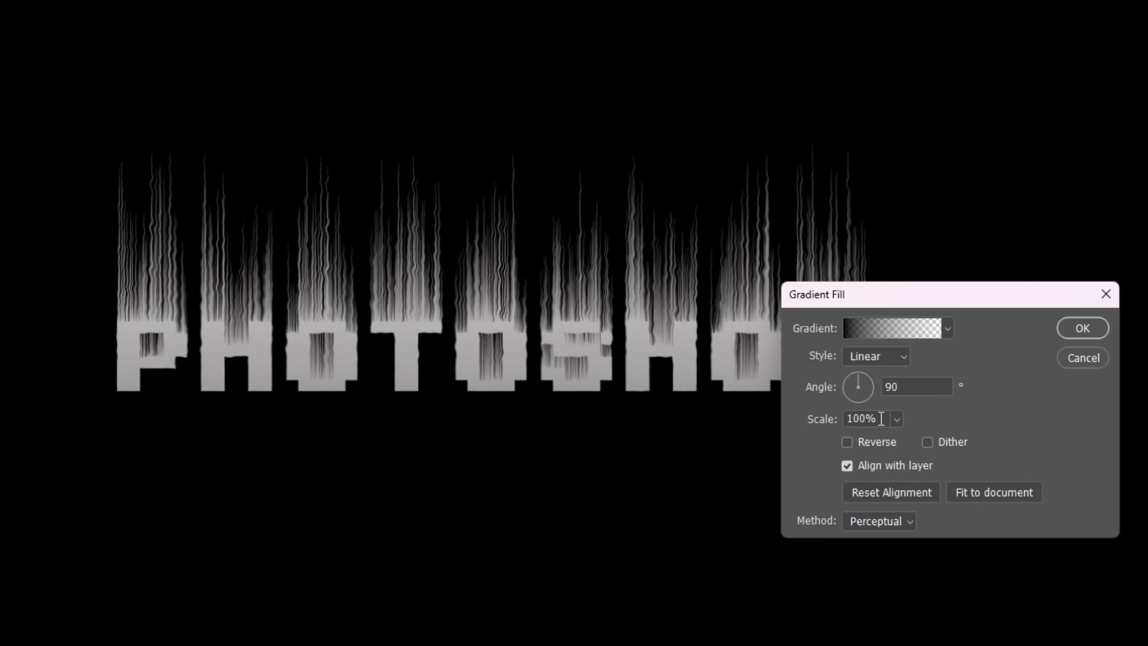
{"action": "left_click_drag", "start_coordinate": [881, 419], "coordinate": [791, 422]}
{"action": "type", "text": "20"}
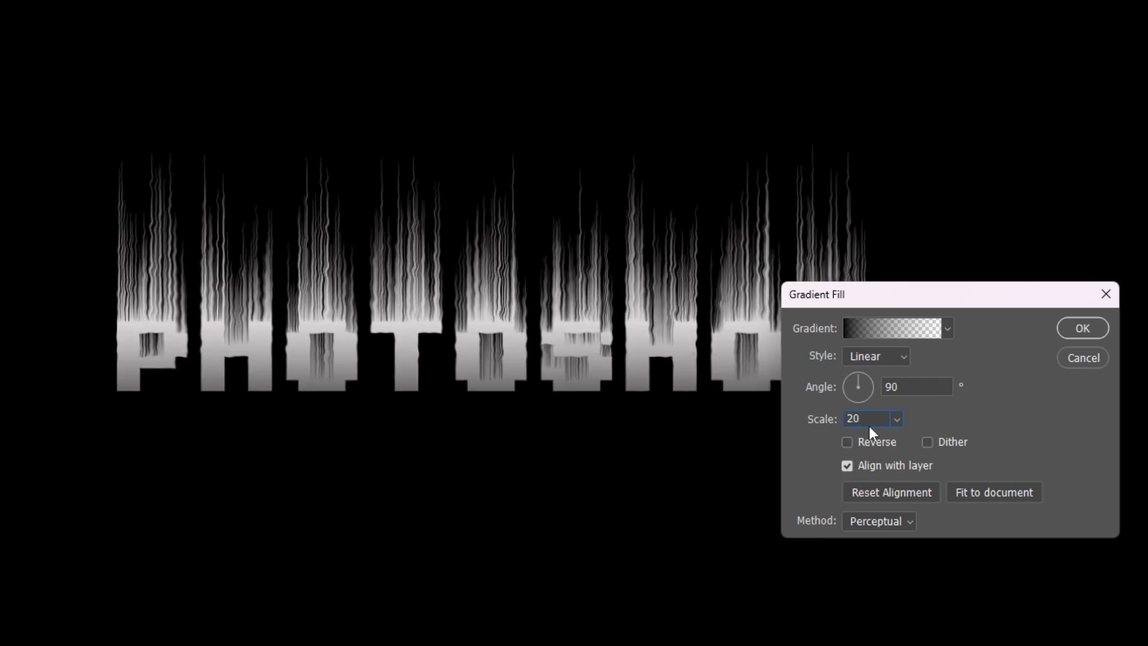
{"action": "left_click", "coordinate": [946, 330]}
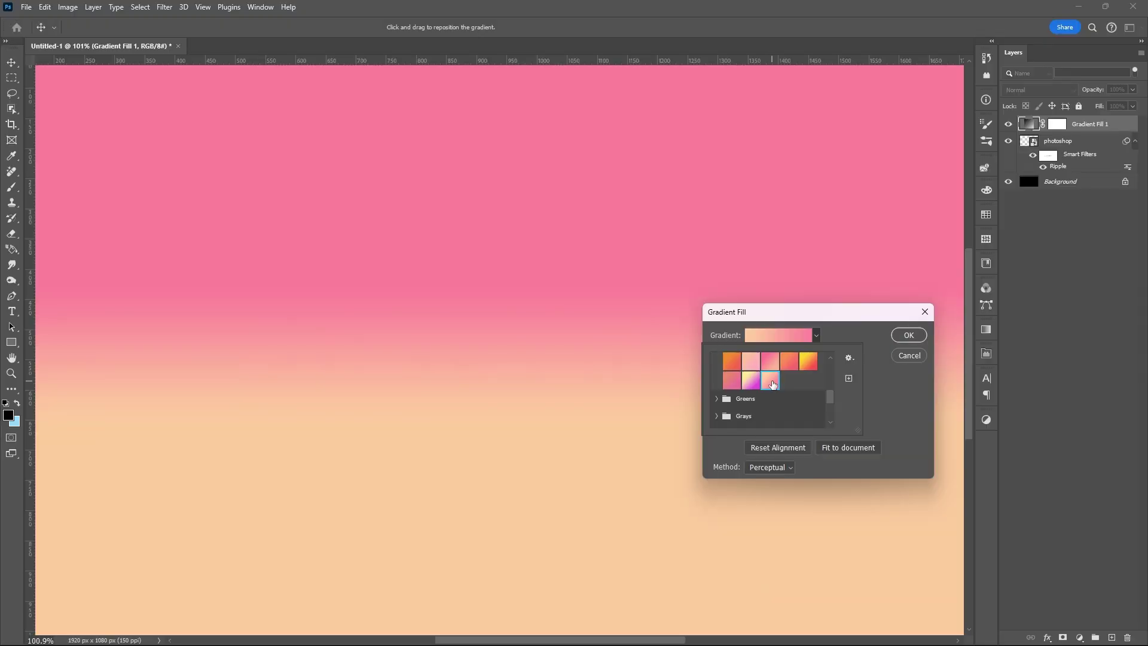
{"action": "left_click", "coordinate": [906, 337]}
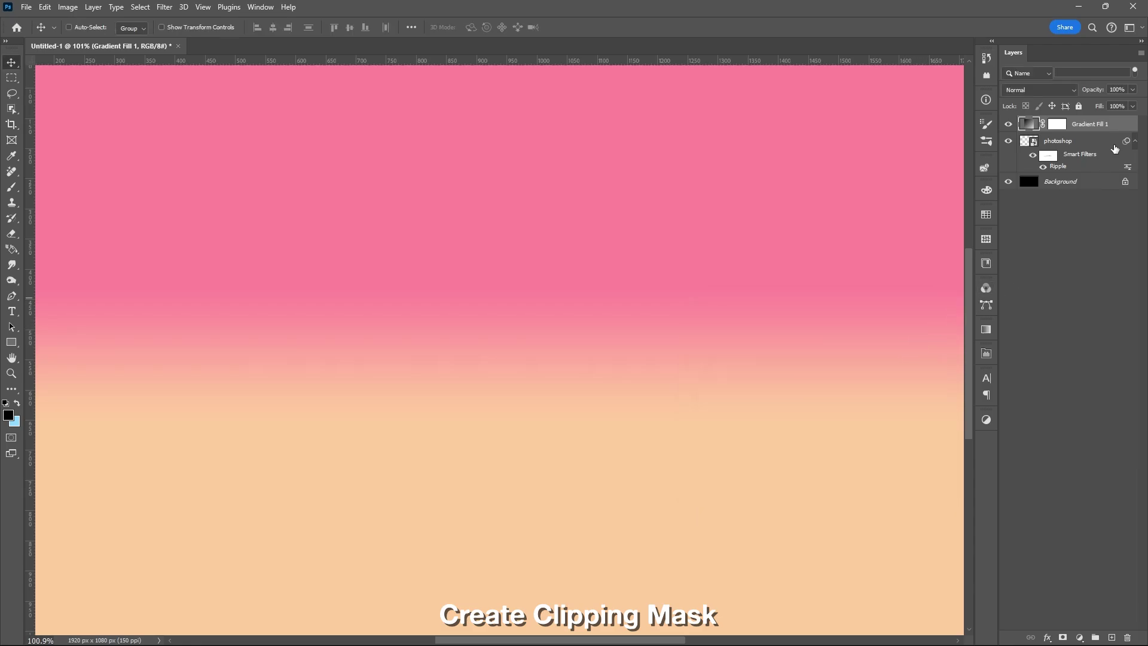
- Clip the gradient to the PHOTOSHOP layer and convert both into a single smart object
{"action": "left_click", "coordinate": [1115, 129], "text": "alt"}
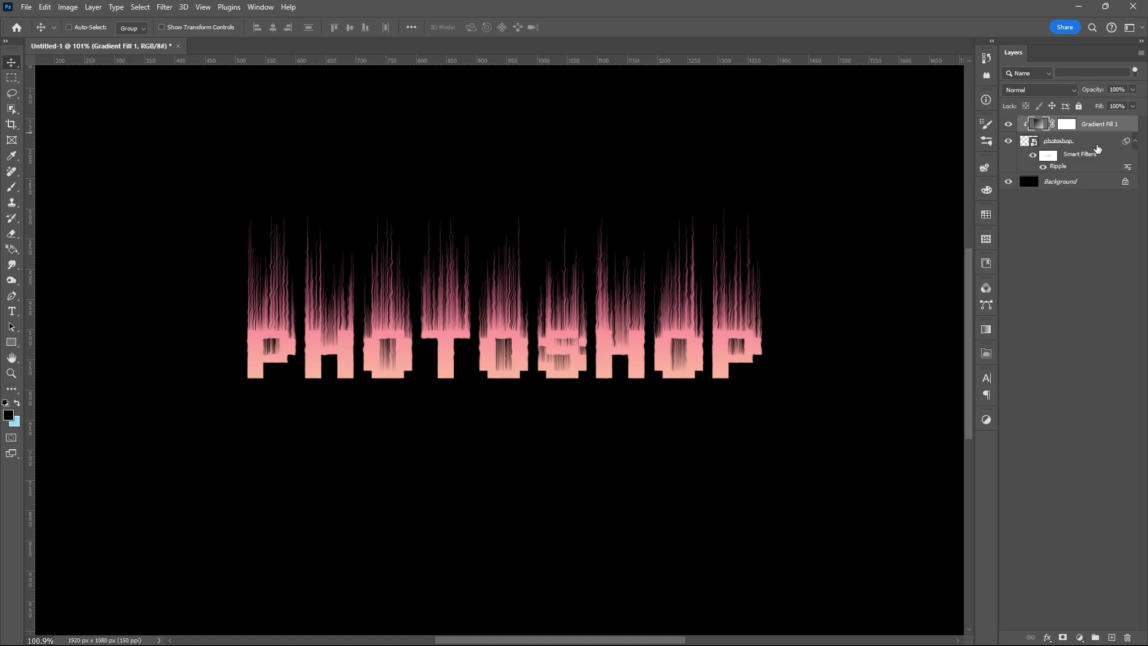
{"action": "left_click", "coordinate": [1094, 145]}
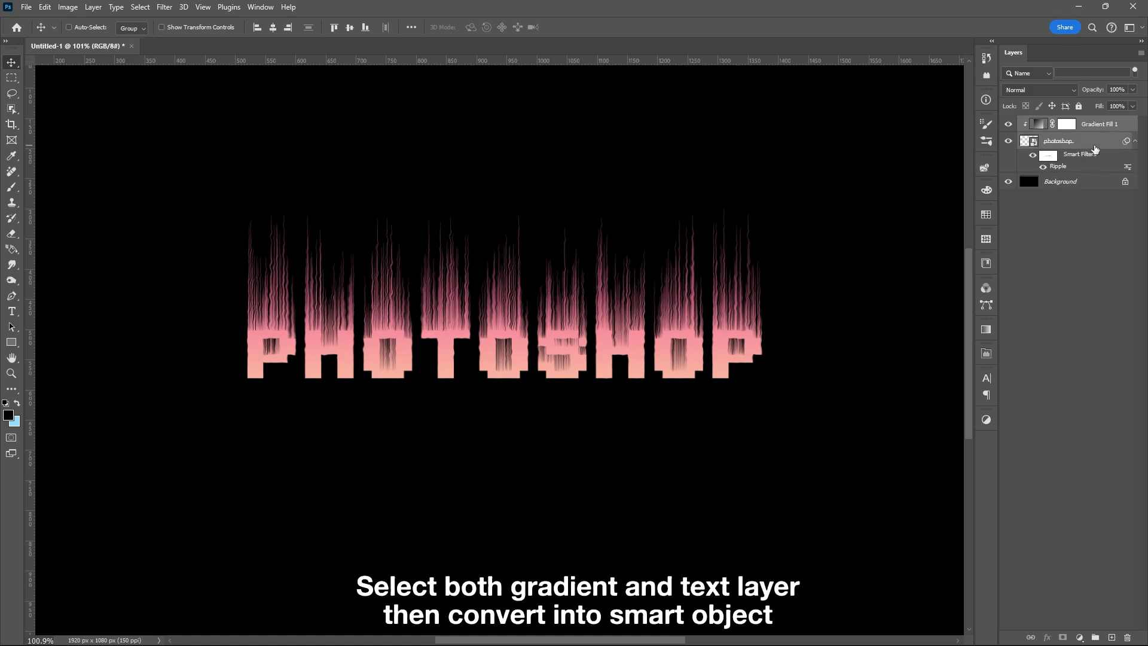
{"action": "right_click", "coordinate": [1096, 150]}
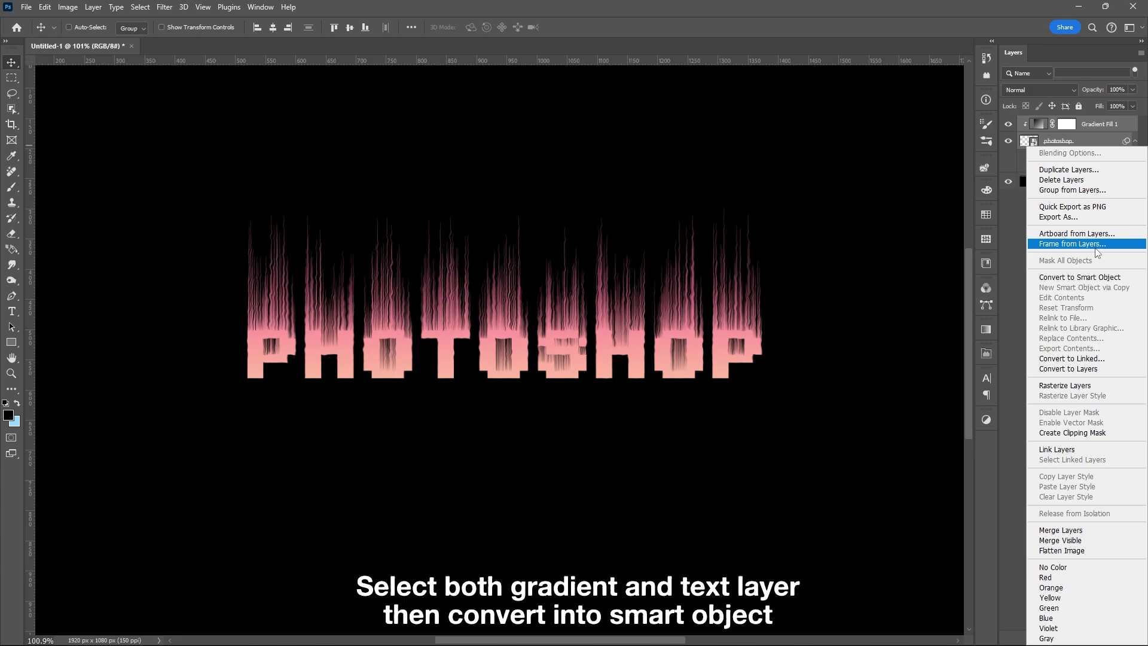
{"action": "left_click", "coordinate": [1097, 279]}
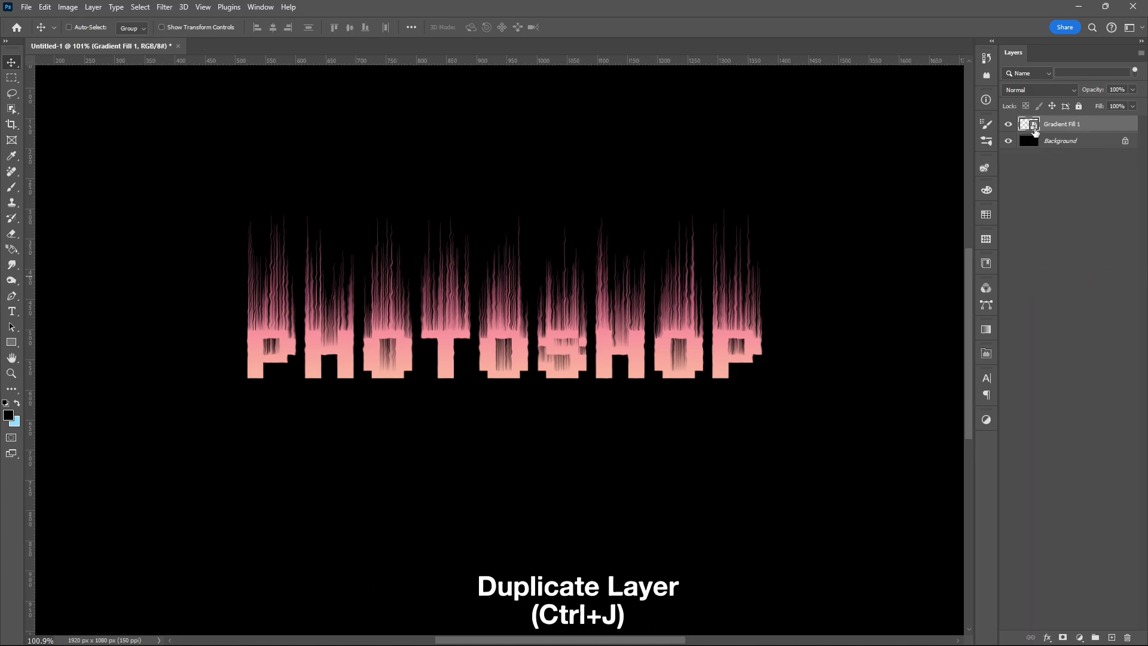
- Duplicate the flame smart object and set the copy to Dissolve at 25% opacity
{"action": "key", "text": "ctrl+j"}
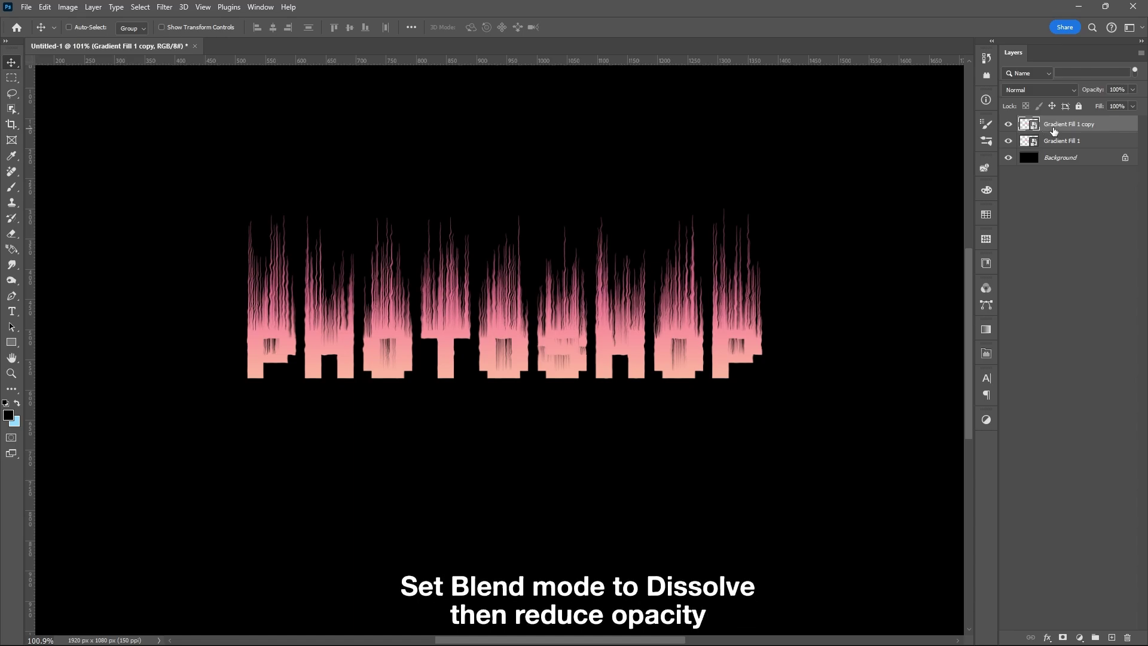
{"action": "left_click", "coordinate": [1032, 91]}
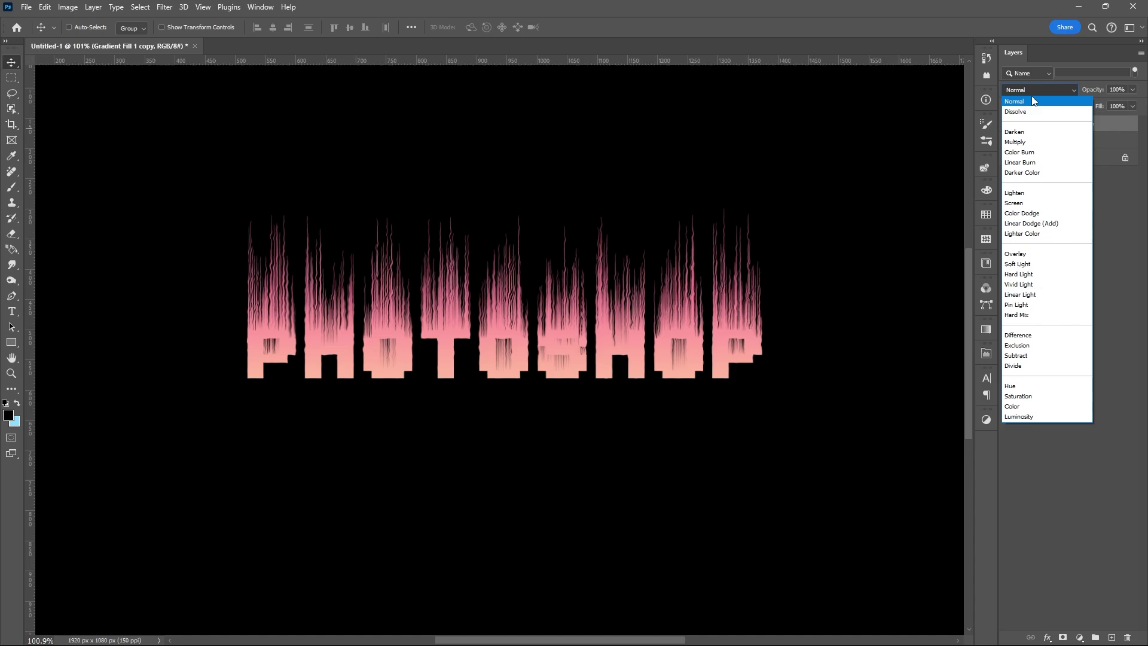
{"action": "left_click", "coordinate": [1032, 112]}
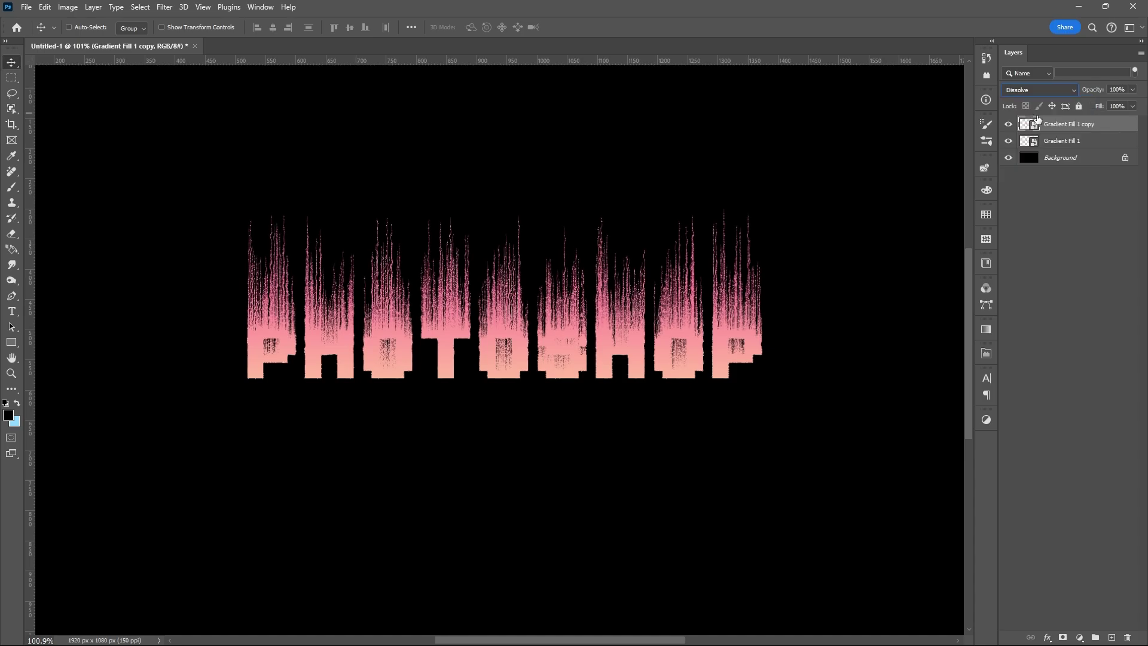
{"action": "left_click", "coordinate": [1132, 89]}
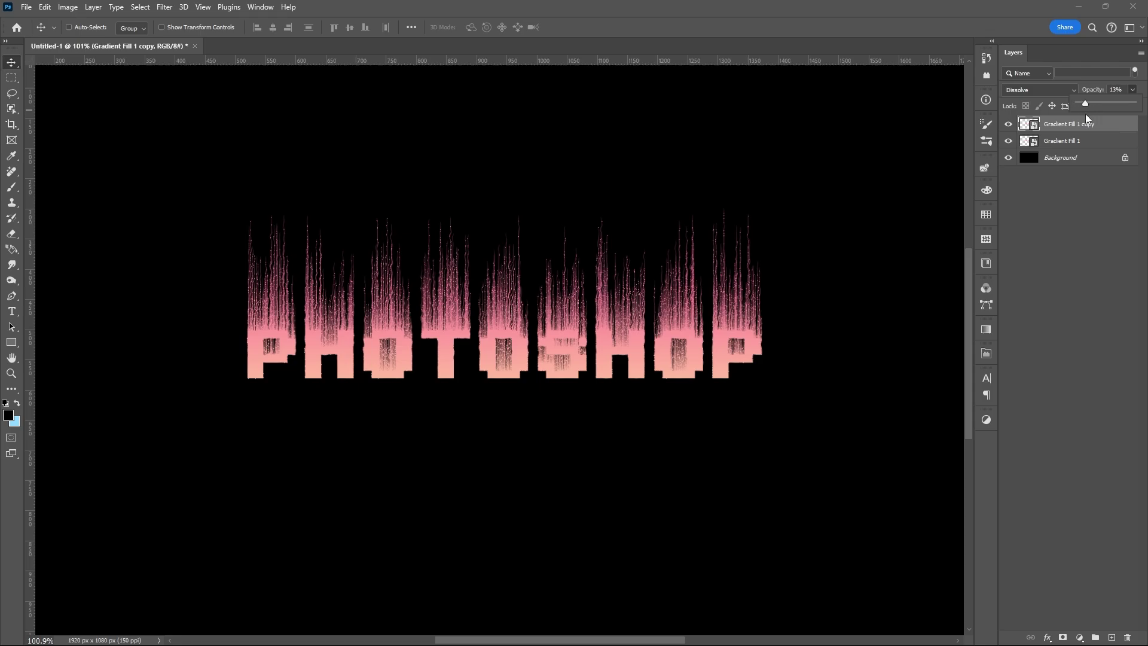
{"action": "left_click_drag", "start_coordinate": [1085, 113], "coordinate": [1088, 113]}
{"action": "left_click", "coordinate": [1110, 126]}
- Add a layer mask to the Dissolve copy and brush black along the letter bottoms
{"action": "left_click", "coordinate": [1063, 638]}
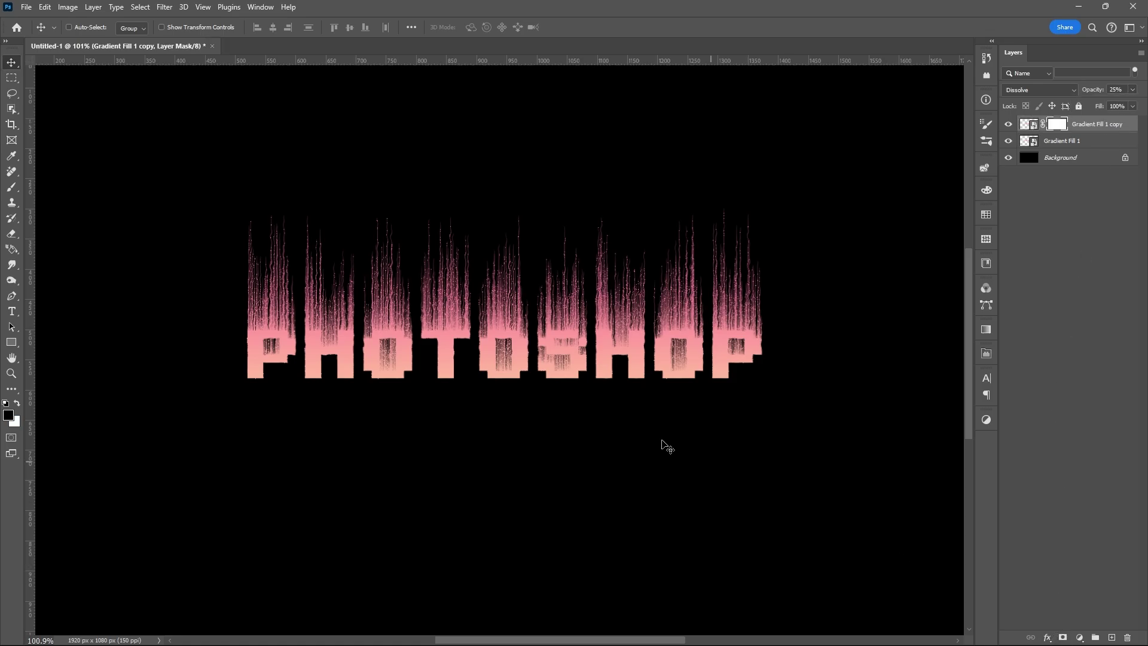
{"action": "key", "text": "b"}
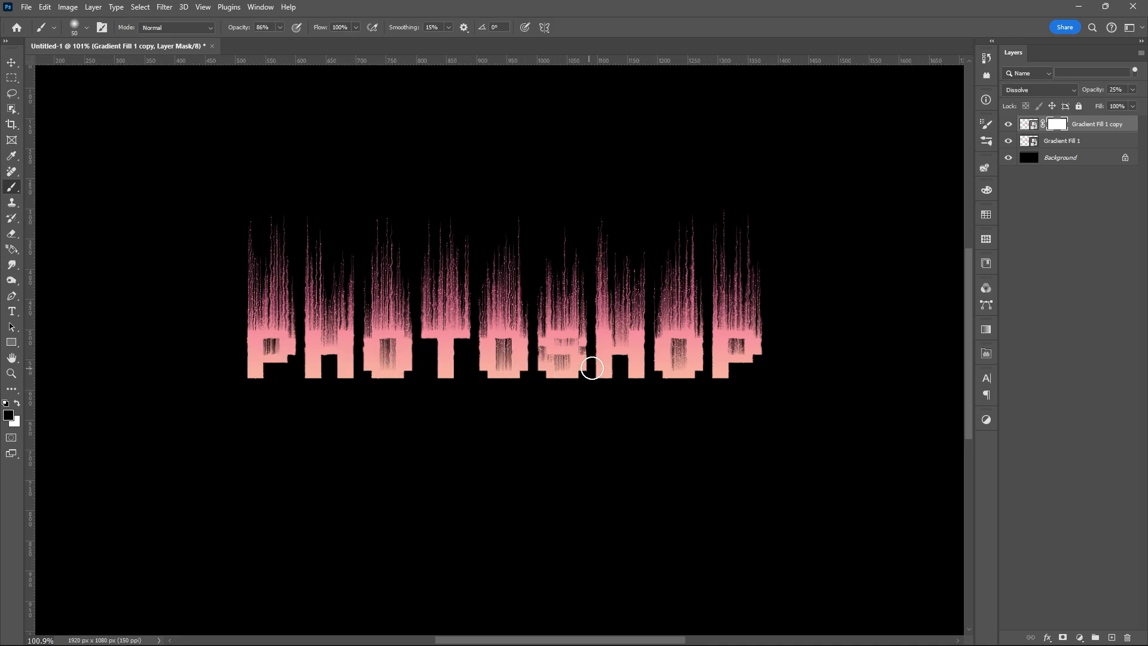
{"action": "key", "text": "v"}
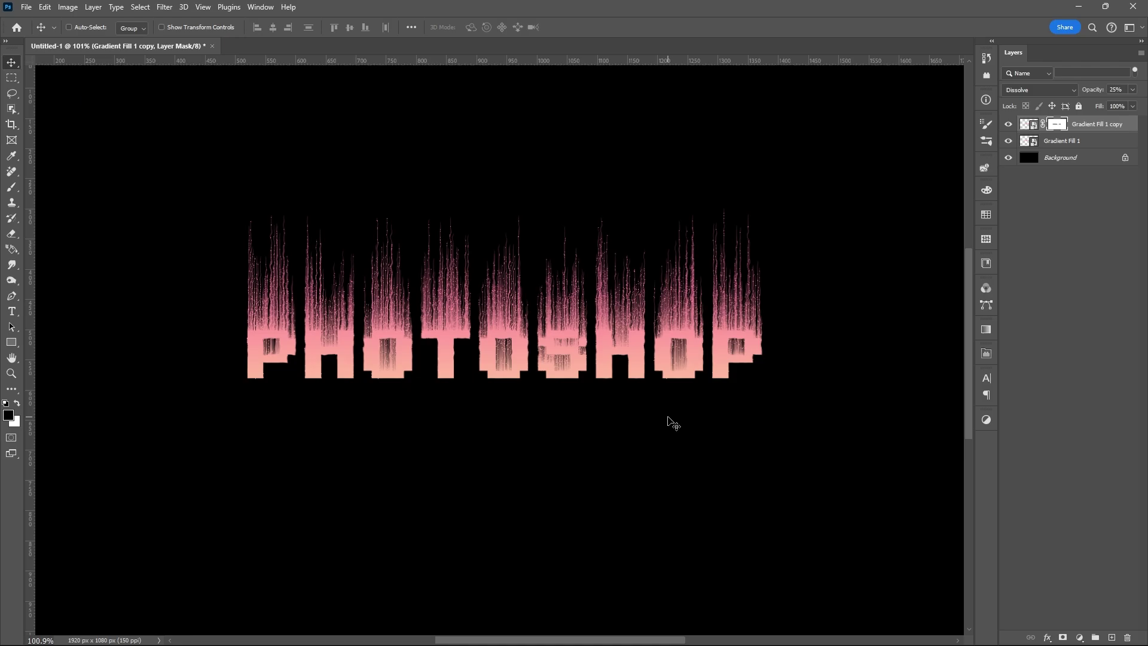
- Merge Gradient Fill 1 and its Dissolve copy into one smart object, then drag the Hue slider in Hue/Saturation
{"action": "left_click", "coordinate": [1094, 141], "text": "shift"}
{"action": "right_click", "coordinate": [1090, 142]}
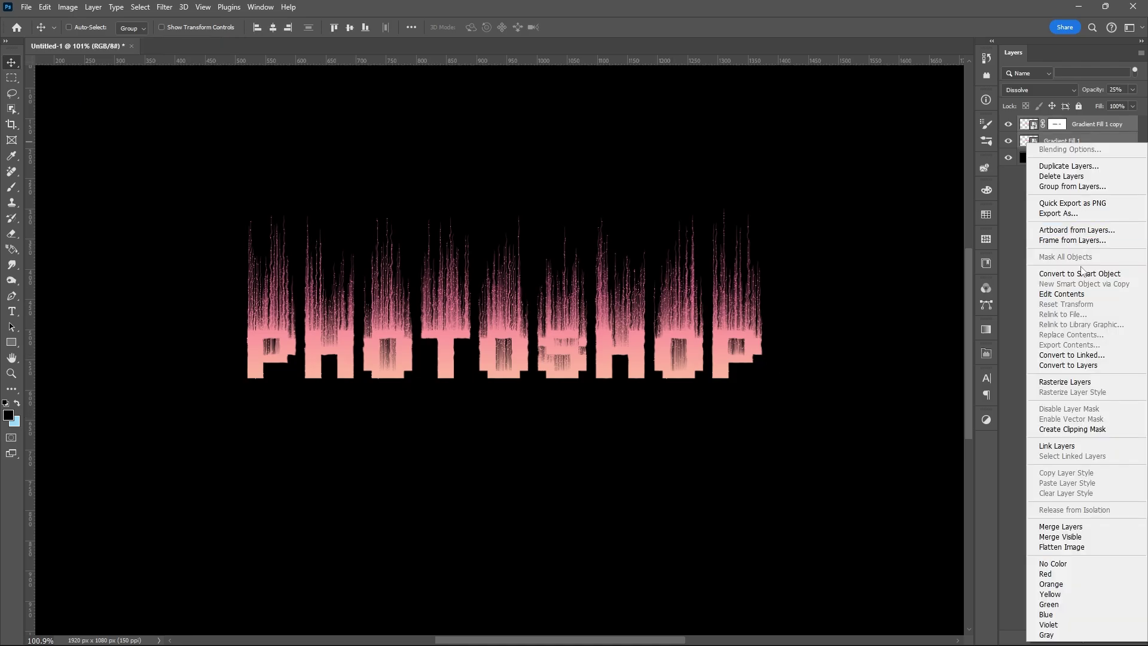
{"action": "left_click", "coordinate": [1081, 274]}
{"action": "key", "text": "ctrl+u"}
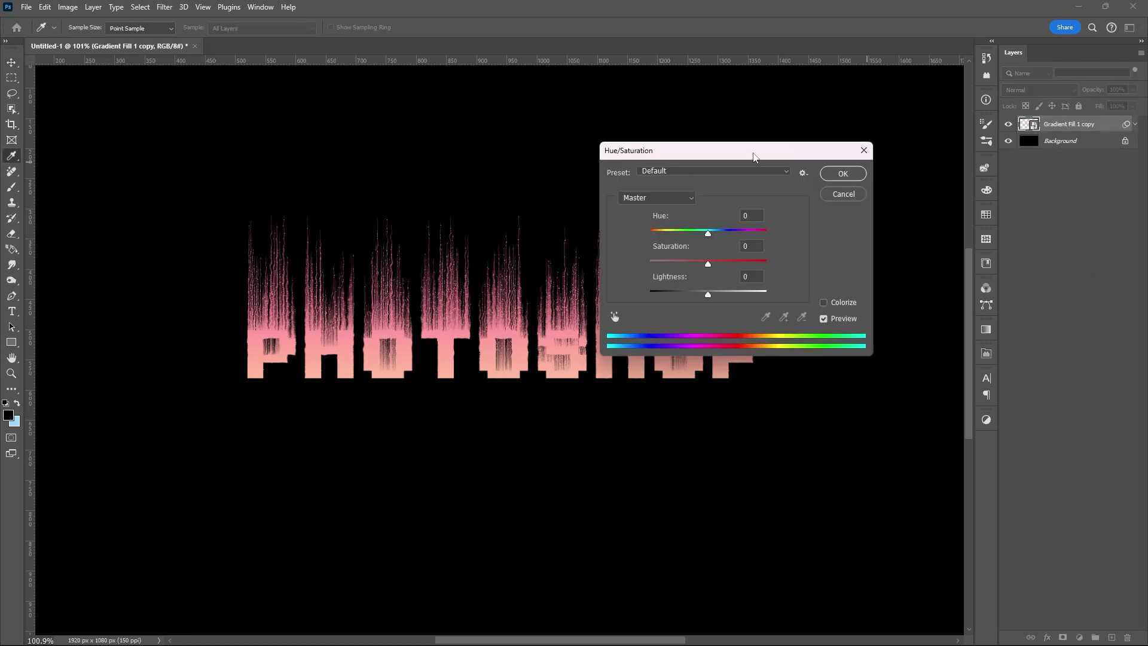
{"action": "left_click_drag", "start_coordinate": [752, 155], "coordinate": [947, 197]}
{"action": "mouse_move", "coordinate": [903, 275]}
{"action": "left_mouse_down"}
{"action": "mouse_move", "coordinate": [946, 273]}
{"action": "mouse_move", "coordinate": [836, 287]}
{"action": "mouse_move", "coordinate": [929, 282]}
{"action": "mouse_move", "coordinate": [901, 288]}
{"action": "left_mouse_up"}
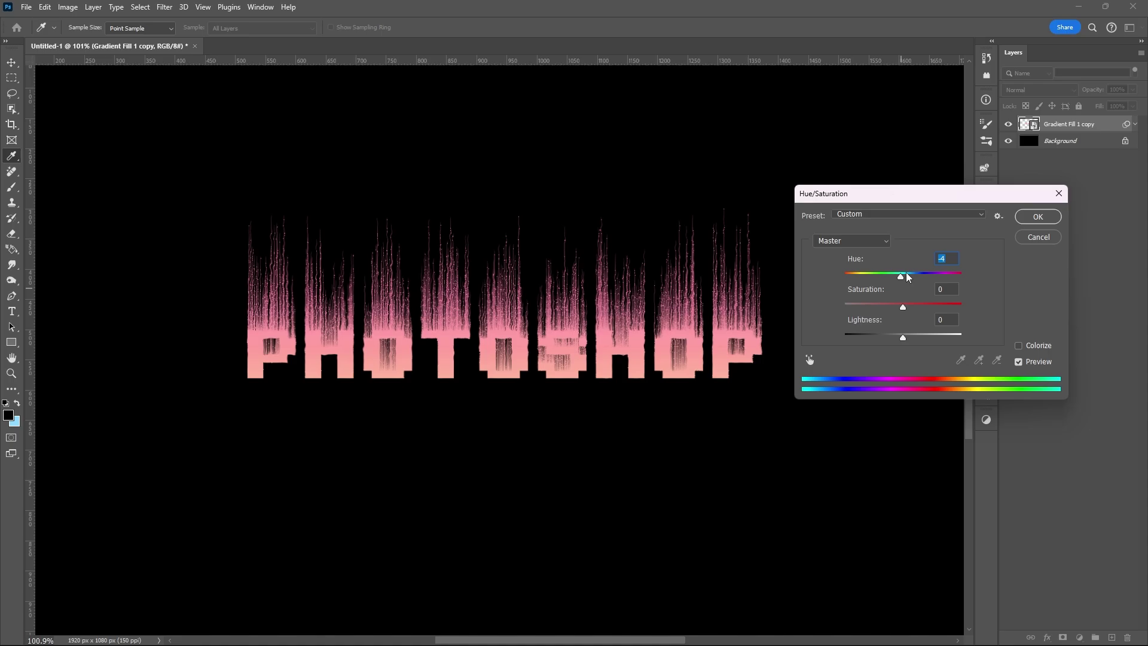